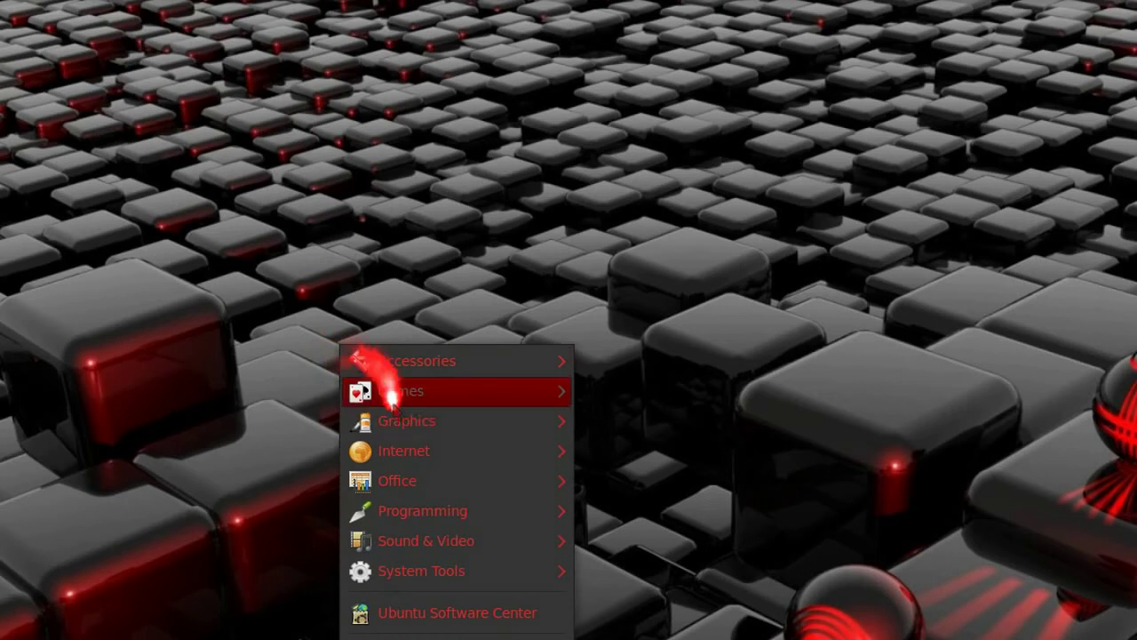
Launch Firefox Web Browser and reposition and resize its window so the whole page area fits in view
{"action": "mouse_move", "coordinate": [400, 448]}
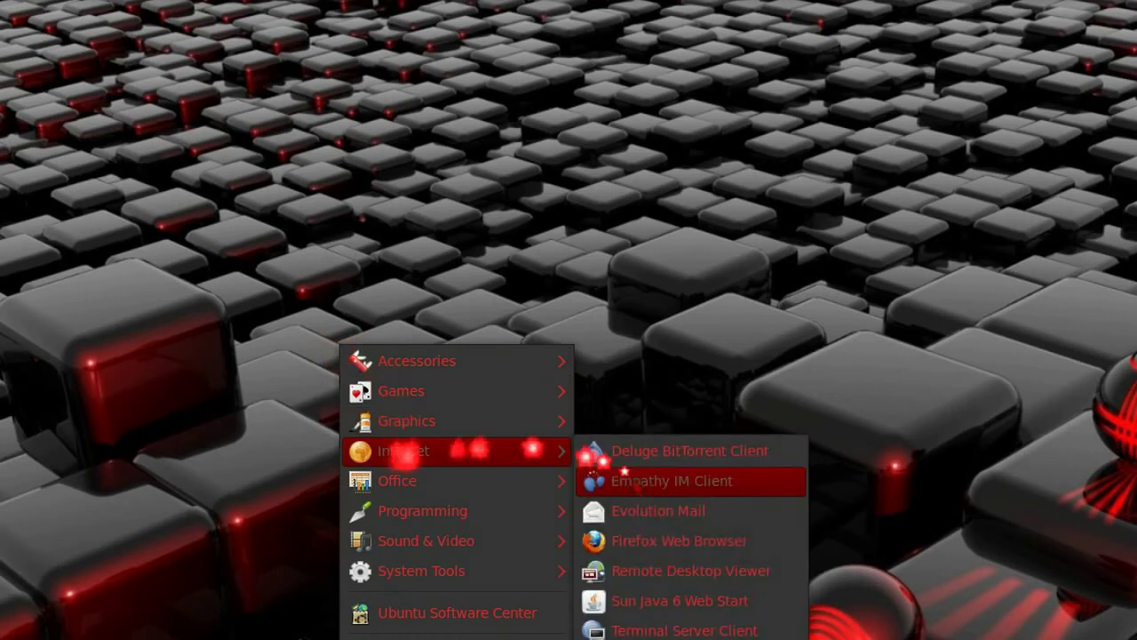
{"action": "left_click", "coordinate": [652, 544]}
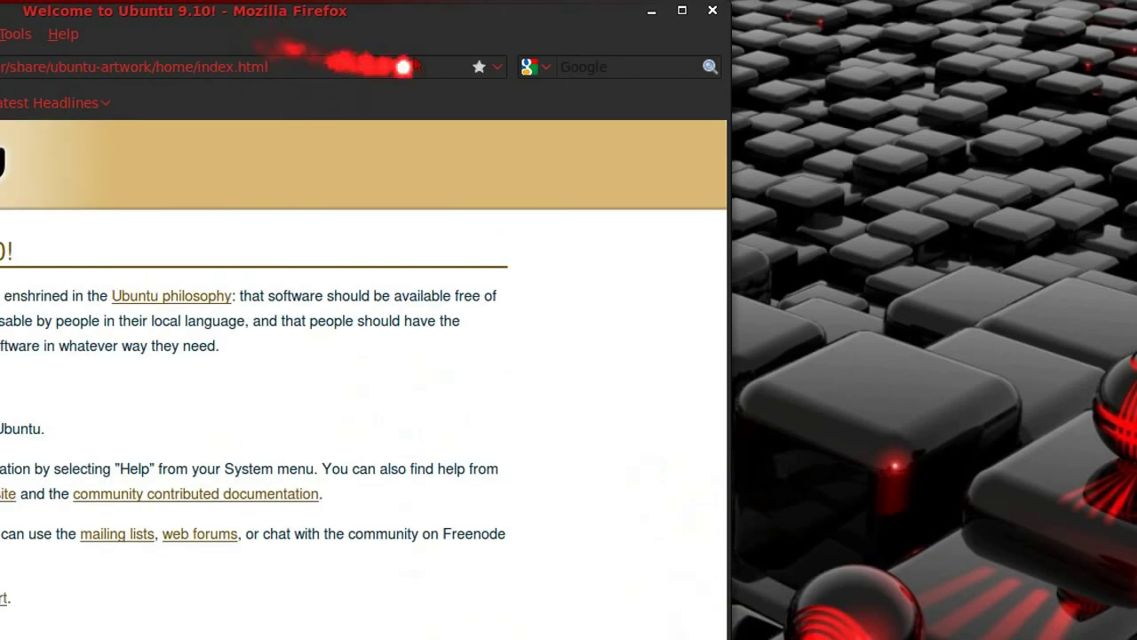
{"action": "left_click_drag", "start_coordinate": [272, 19], "coordinate": [644, 28]}
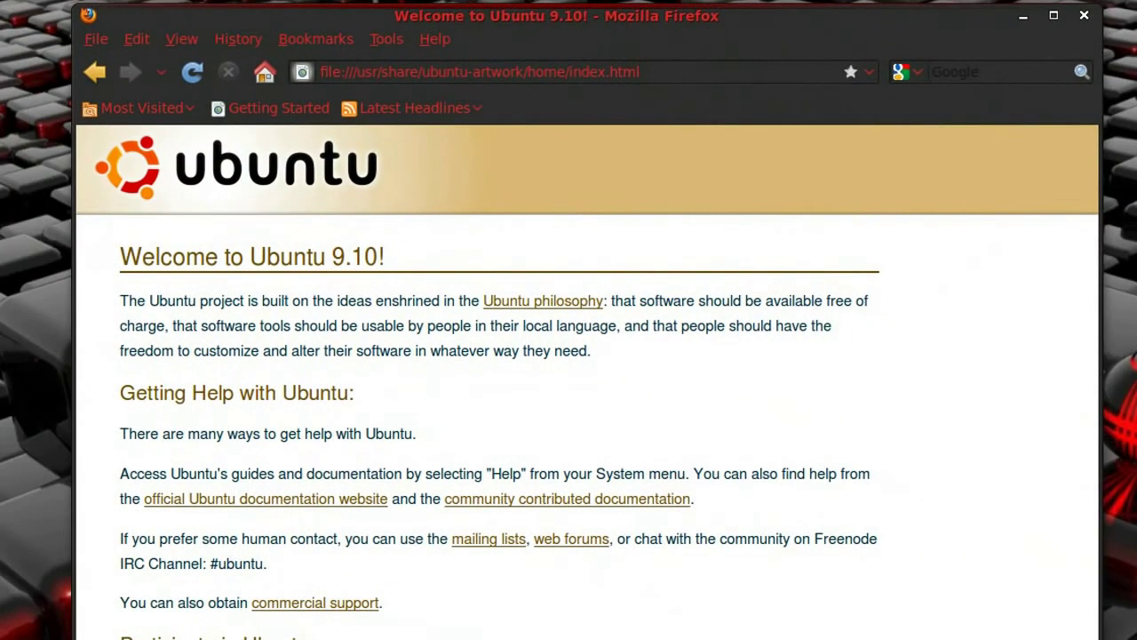
{"action": "left_click_drag", "start_coordinate": [654, 622], "coordinate": [632, 629]}
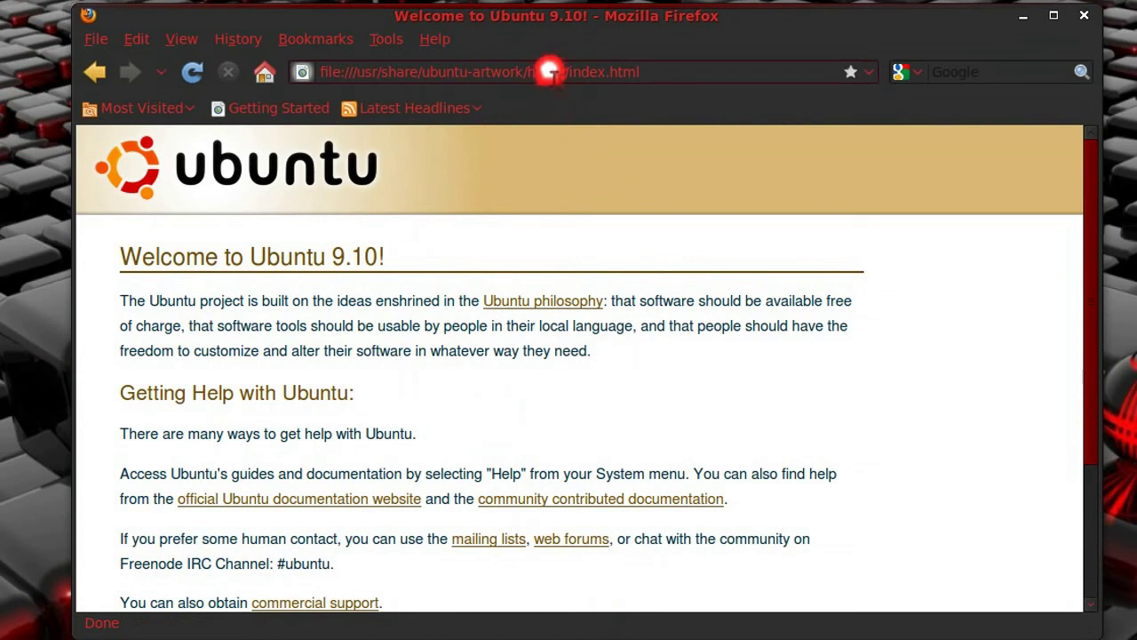
{"action": "left_click_drag", "start_coordinate": [640, 71], "coordinate": [320, 73]}
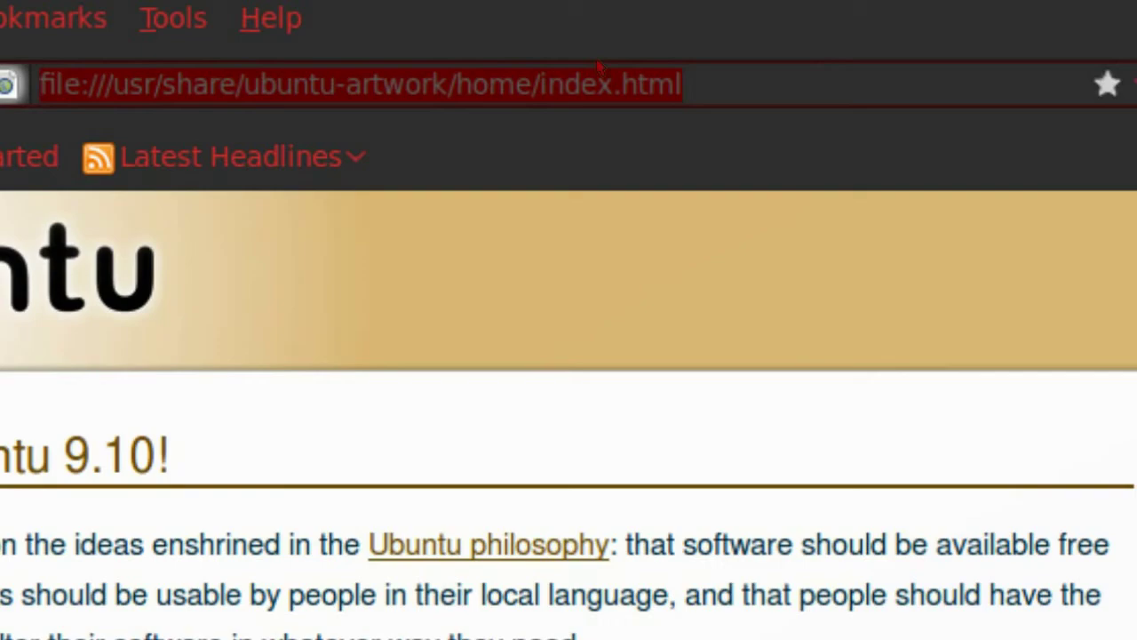
{"action": "type", "text": "www.google.com"}
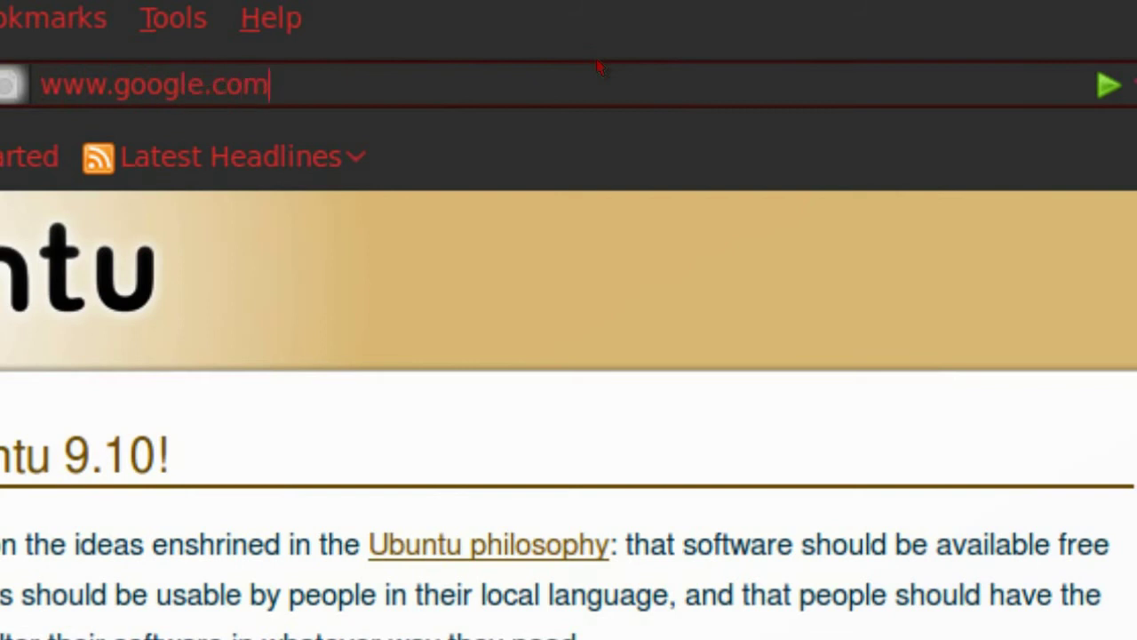
{"action": "key", "text": "Return"}
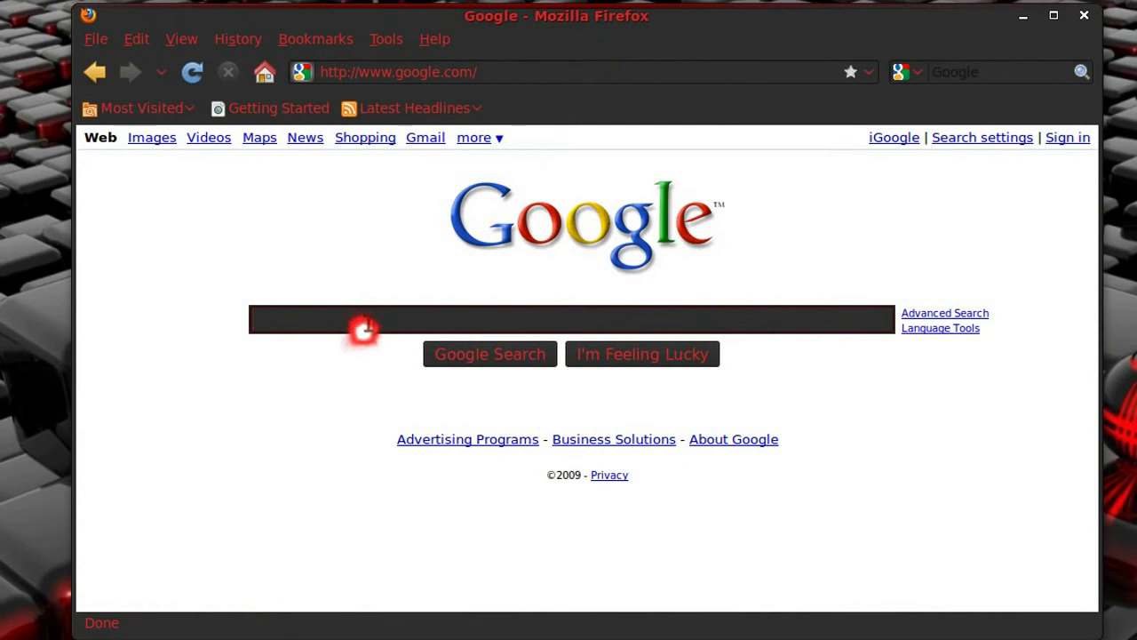
Search Google for "chrome web browser" and open the sponsored Google Chrome Browser result
{"action": "type", "text": "chrom"}
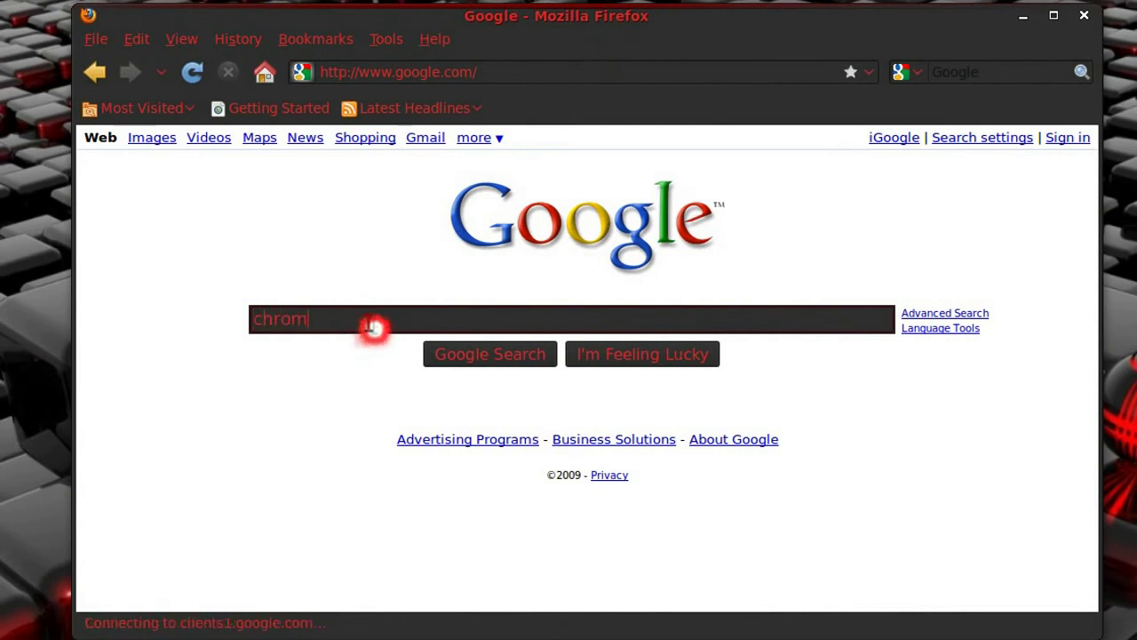
{"action": "type", "text": "e web"}
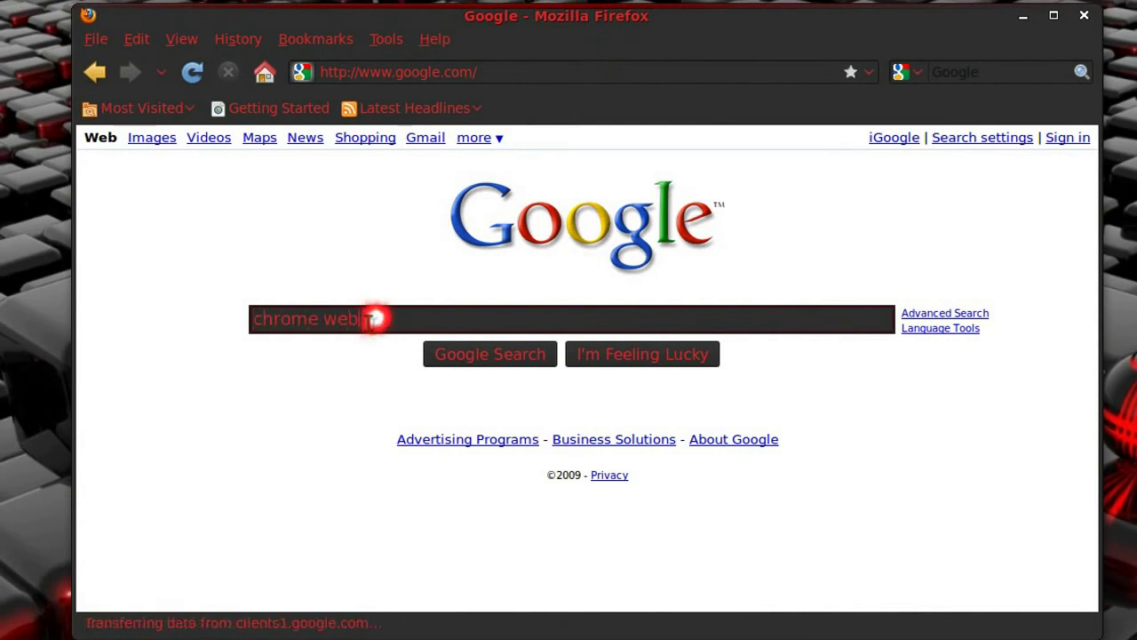
{"action": "type", "text": " browse"}
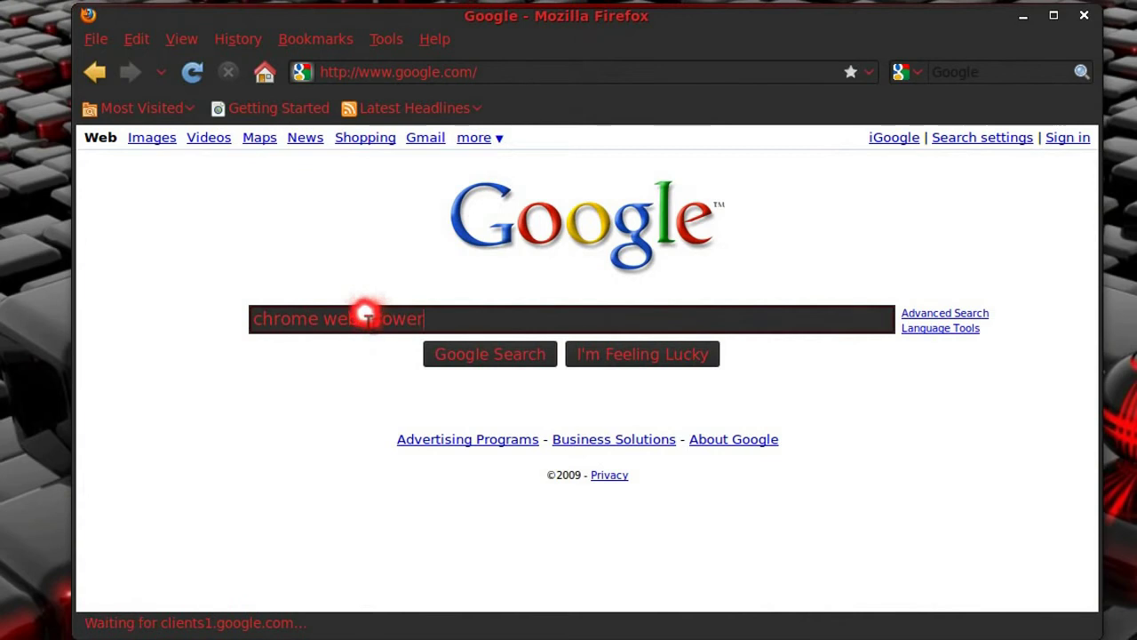
{"action": "type", "text": "r"}
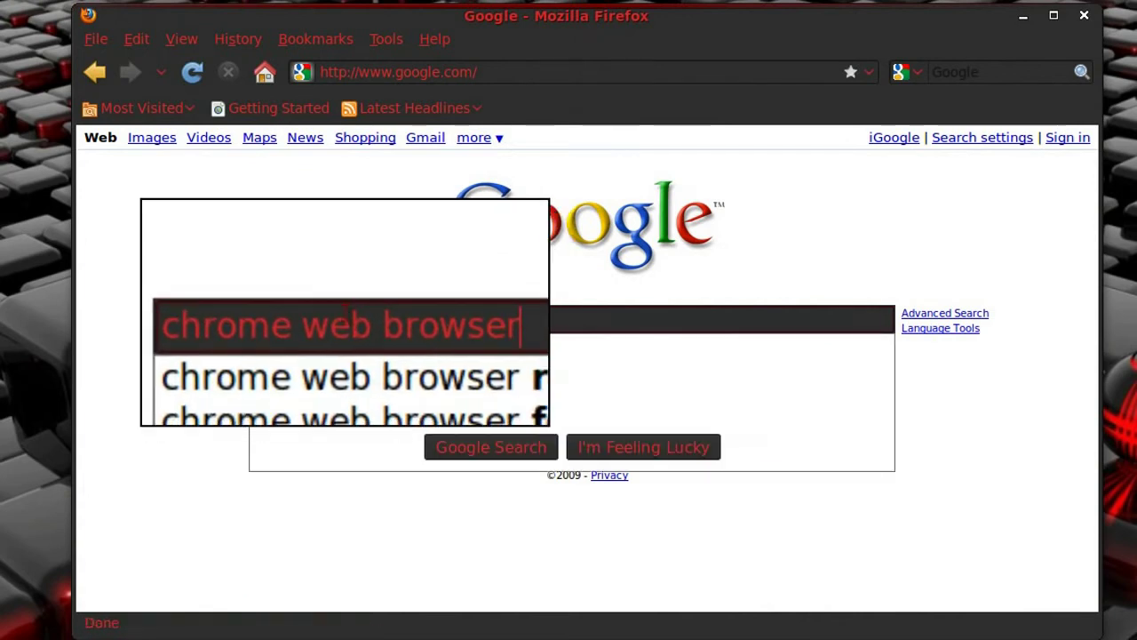
{"action": "key", "text": "Return"}
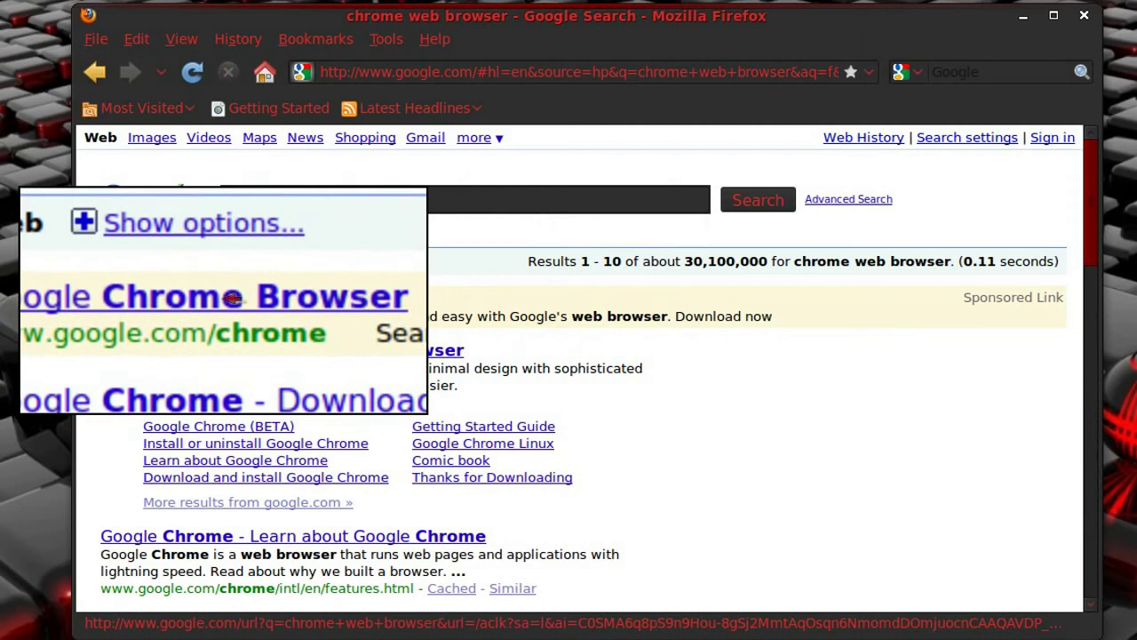
{"action": "left_click", "coordinate": [212, 301]}
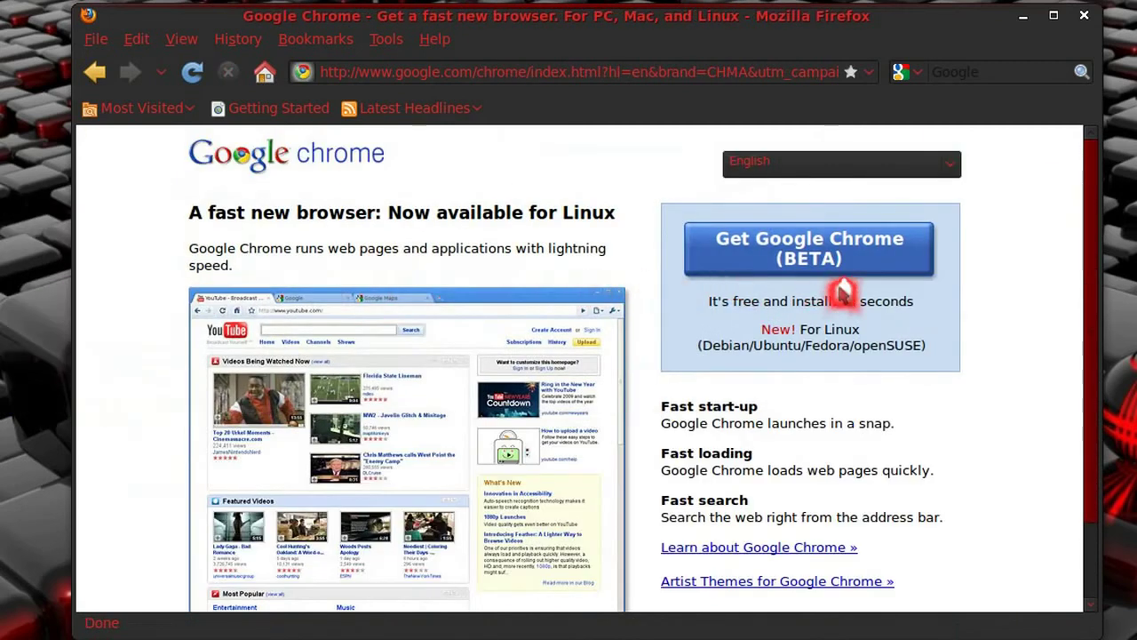
Get the 64 bit .deb package of Google Chrome (BETA), accept the terms, and open it with GDebi Package Installer
{"action": "left_click", "coordinate": [795, 249]}
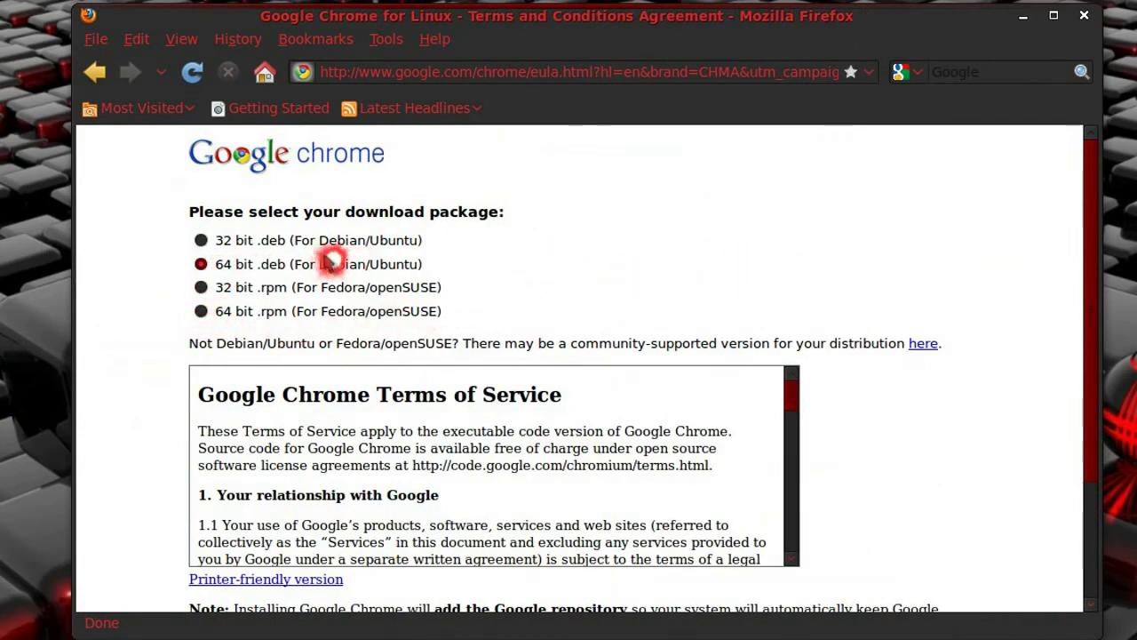
{"action": "scroll", "coordinate": [329, 257], "scroll_direction": "down", "scroll_amount": 3}
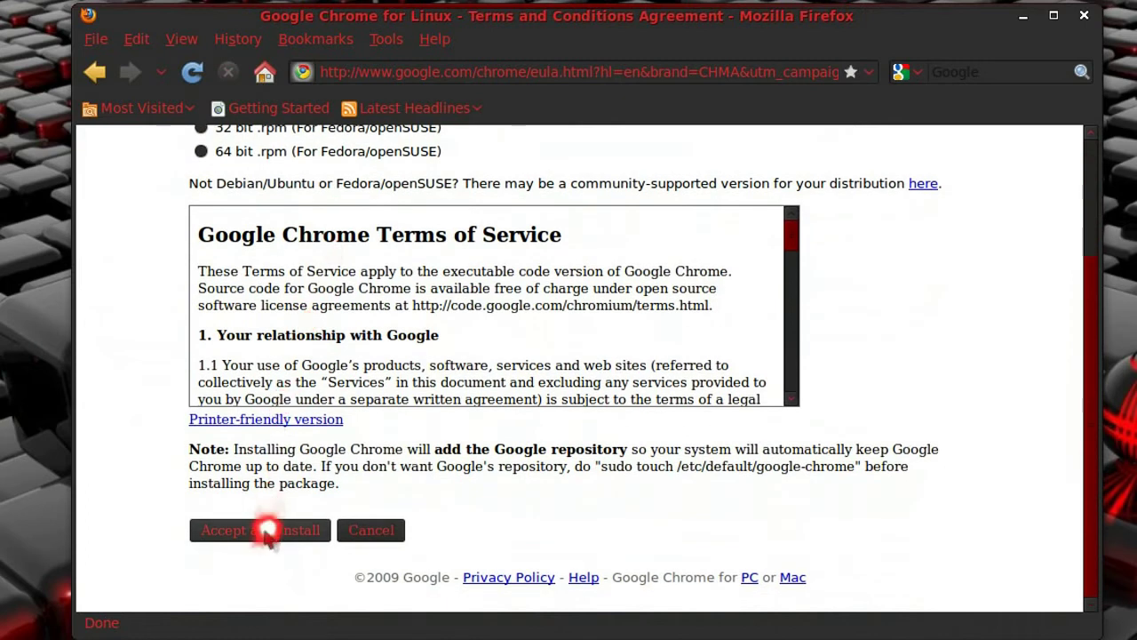
{"action": "left_click", "coordinate": [267, 530]}
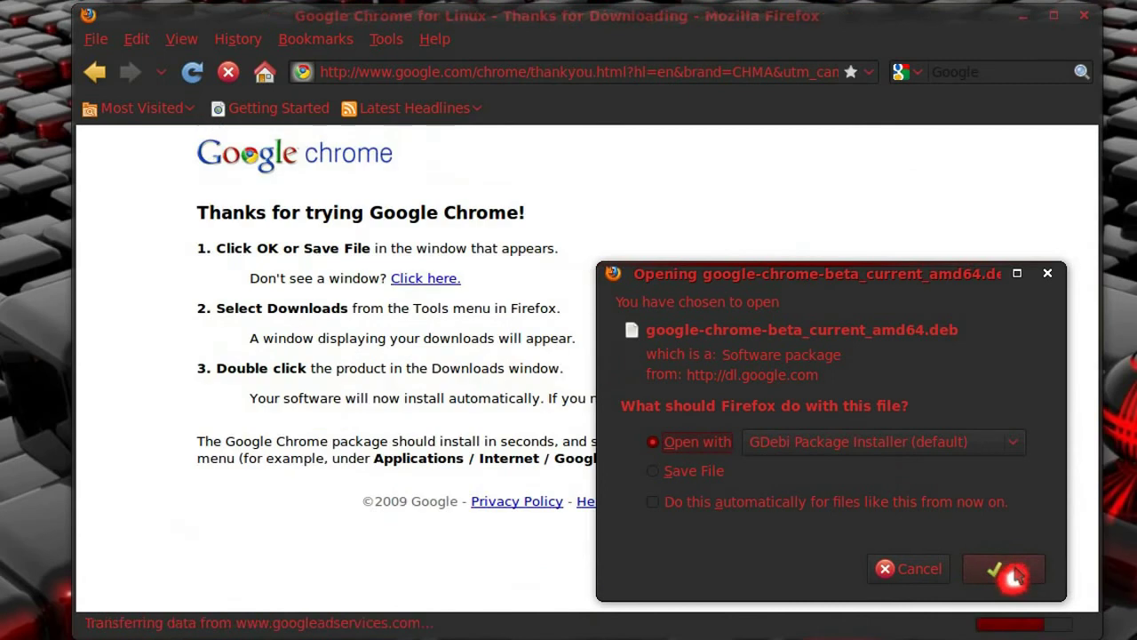
{"action": "left_click", "coordinate": [1013, 573]}
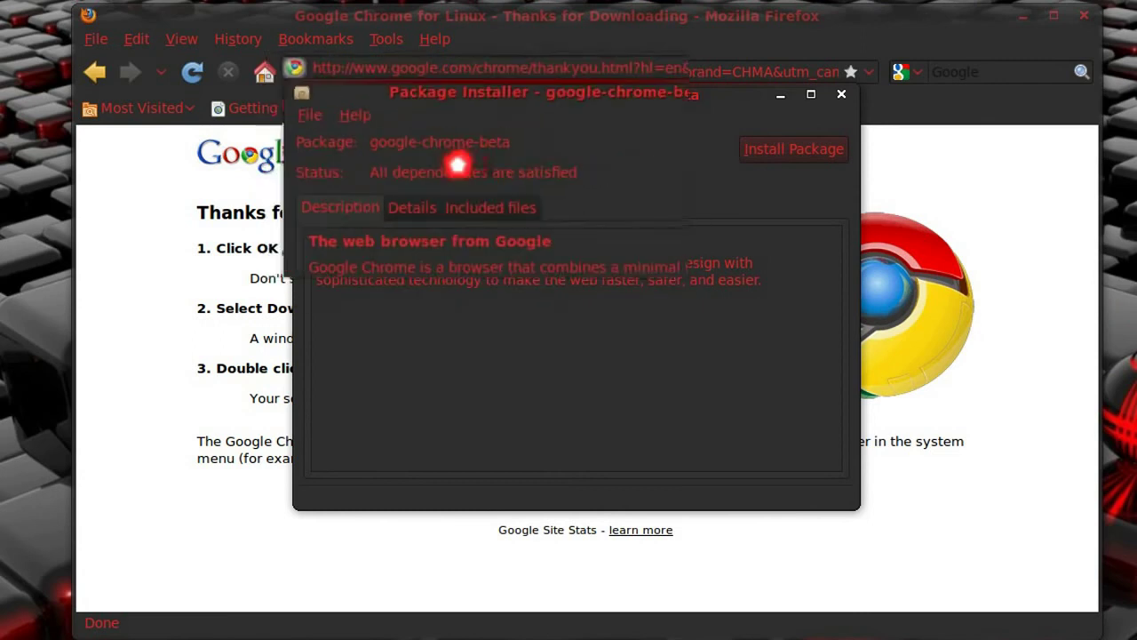
Install the google-chrome-beta package, authorizing with the administrator password and letting the progress dialog close automatically, and close the installer
{"action": "left_click", "coordinate": [781, 153]}
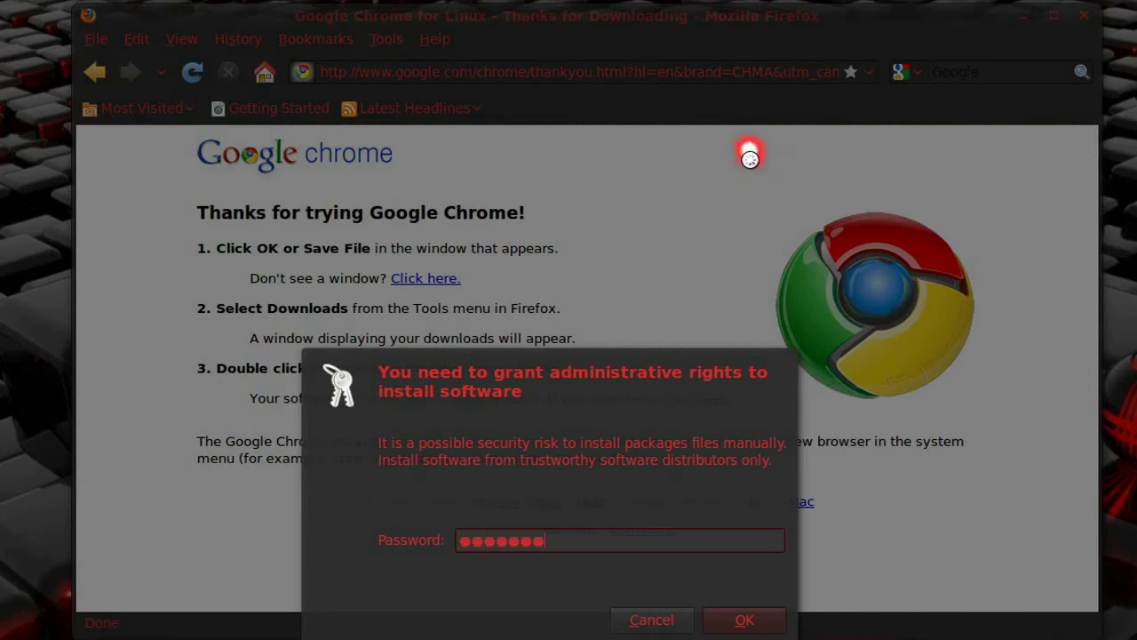
{"action": "key", "text": "Return"}
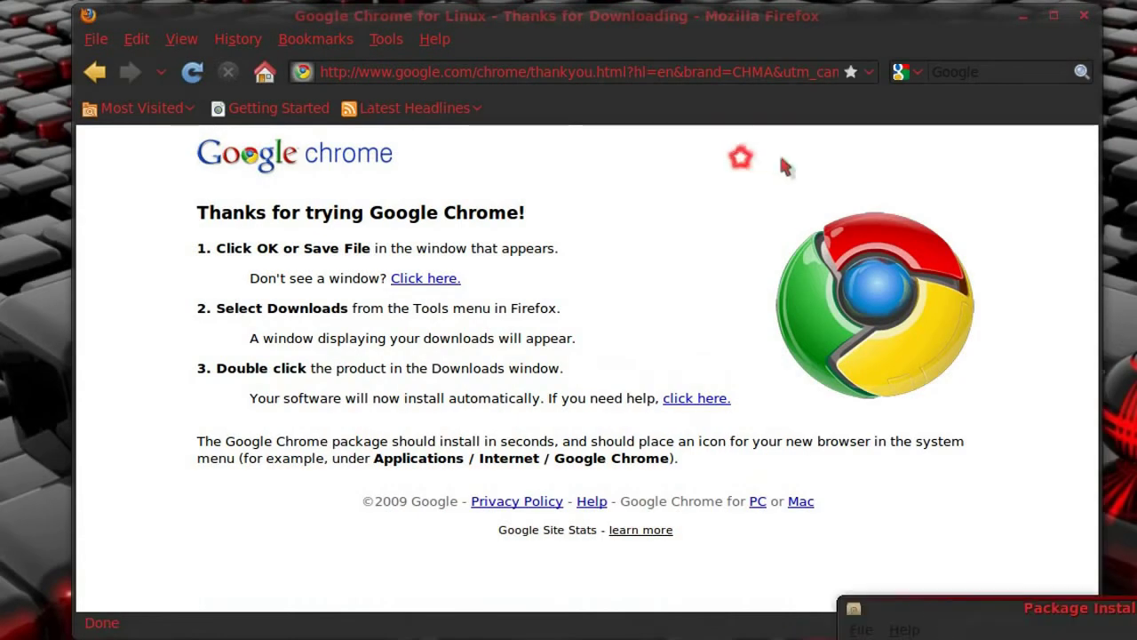
{"action": "left_click_drag", "start_coordinate": [1053, 611], "coordinate": [551, 160]}
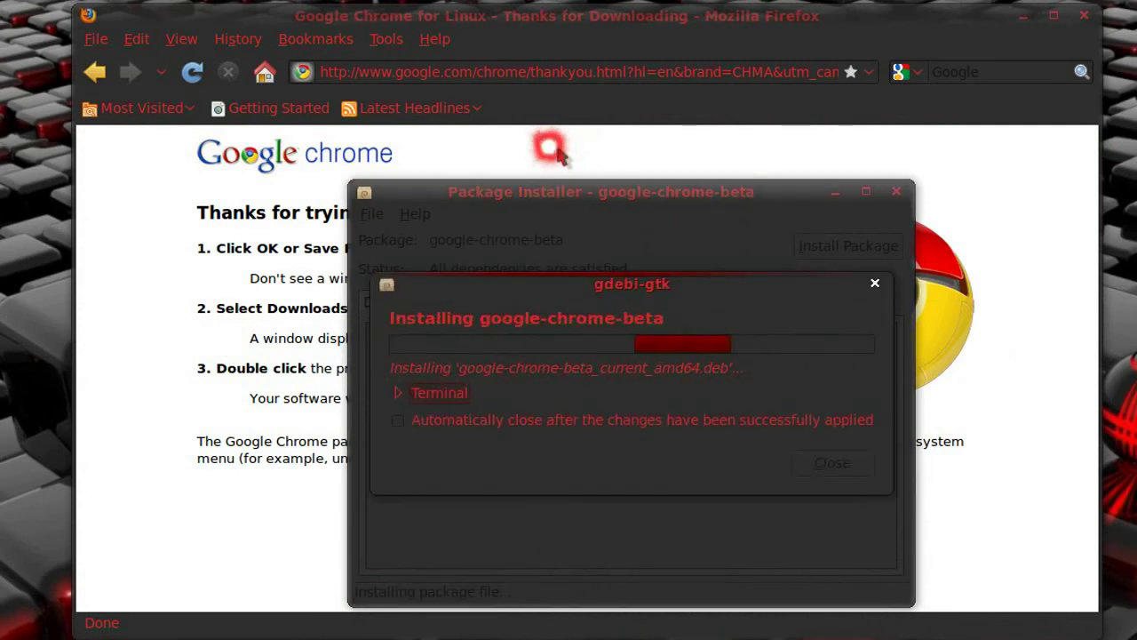
{"action": "left_click", "coordinate": [472, 419]}
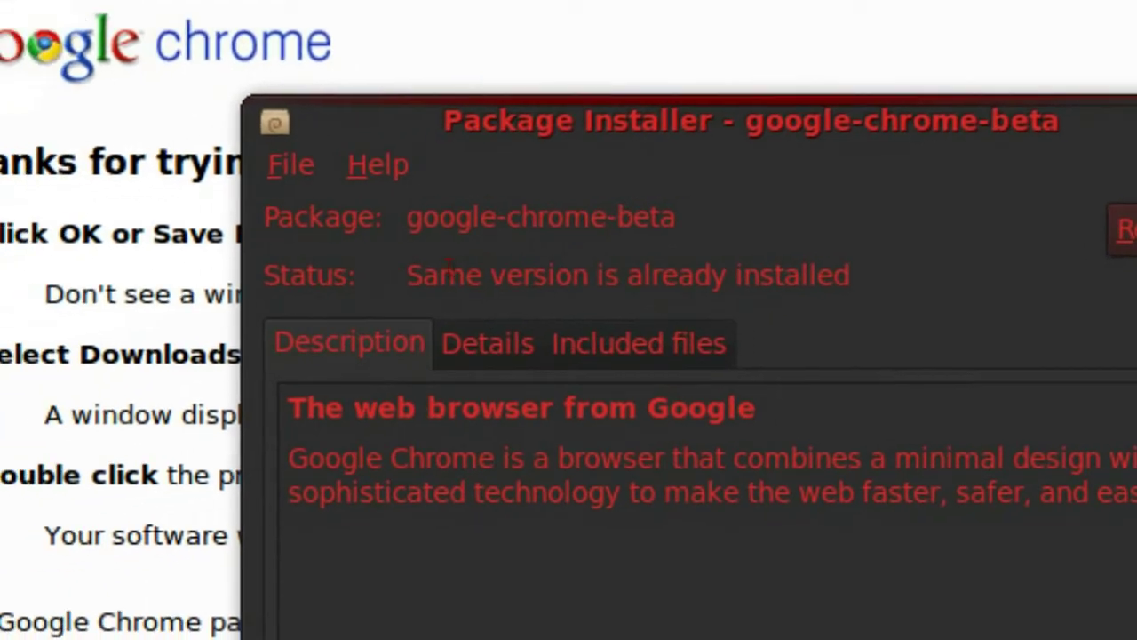
{"action": "left_click_drag", "start_coordinate": [432, 271], "coordinate": [886, 272]}
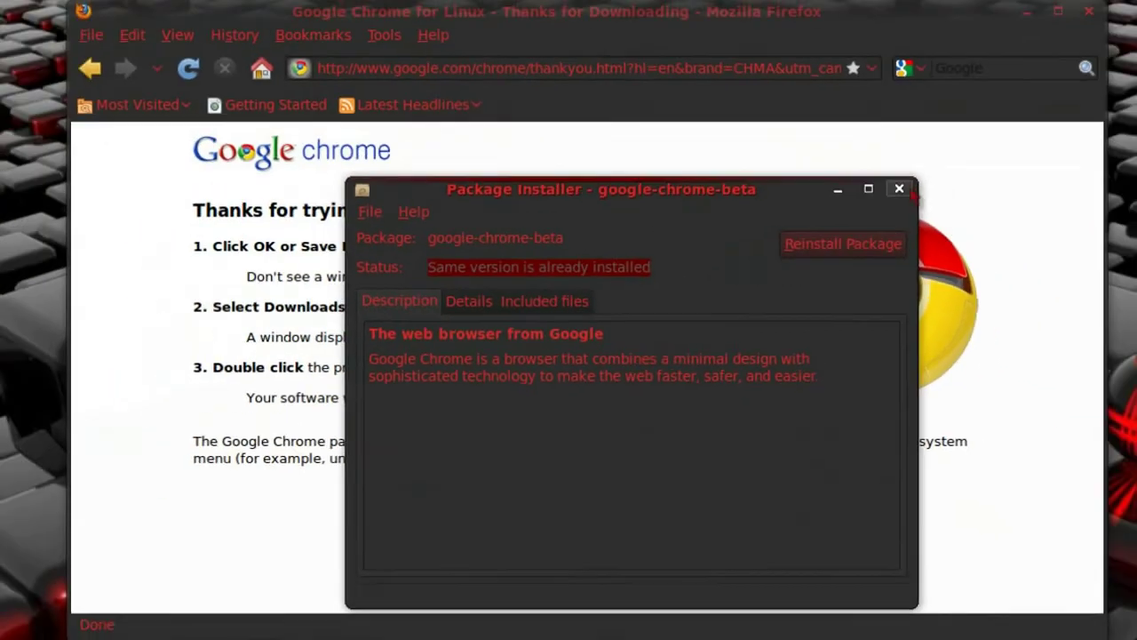
{"action": "left_click", "coordinate": [899, 190]}
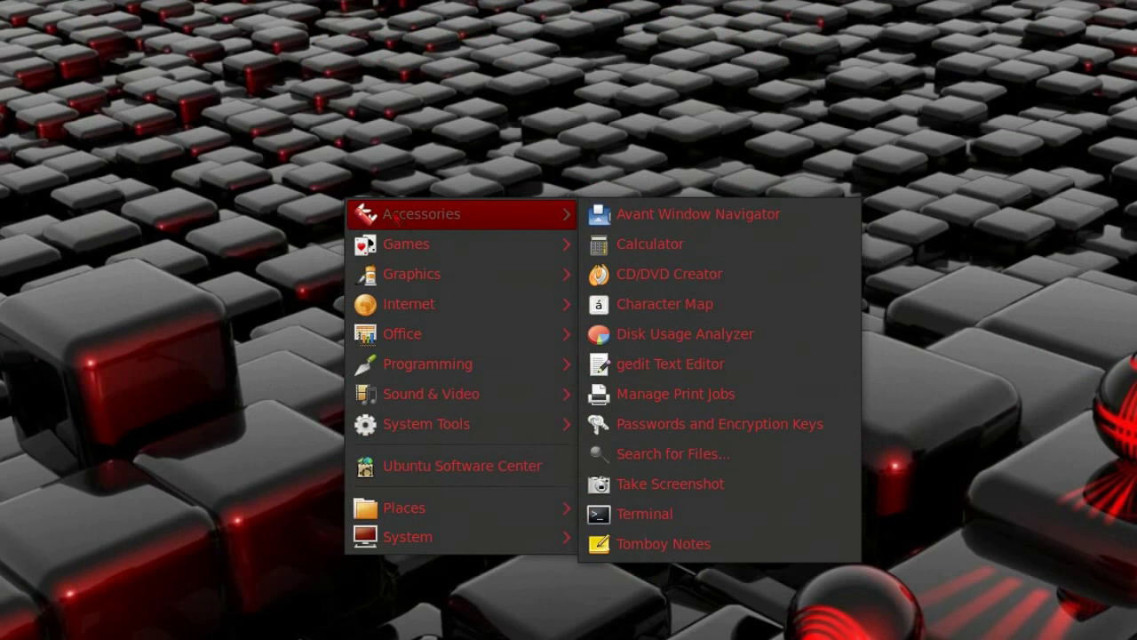
Launch Google Chrome from the desktop's Internet applications and resize and reposition its window to fit the visible screen area
{"action": "mouse_move", "coordinate": [428, 312]}
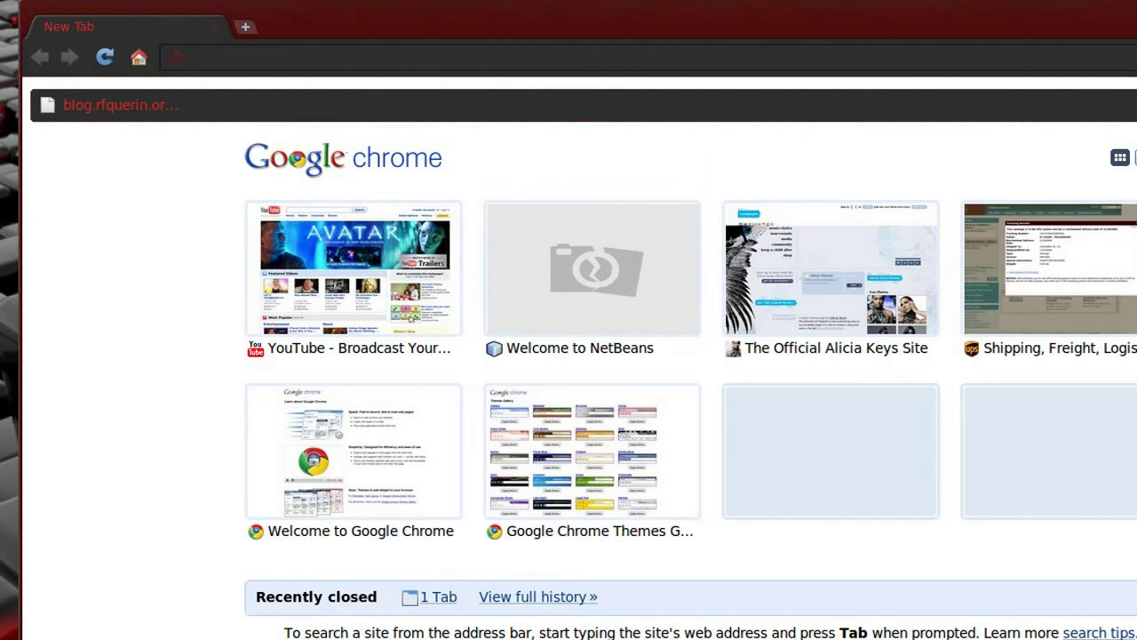
{"action": "left_click_drag", "start_coordinate": [18, 2], "coordinate": [1114, 633]}
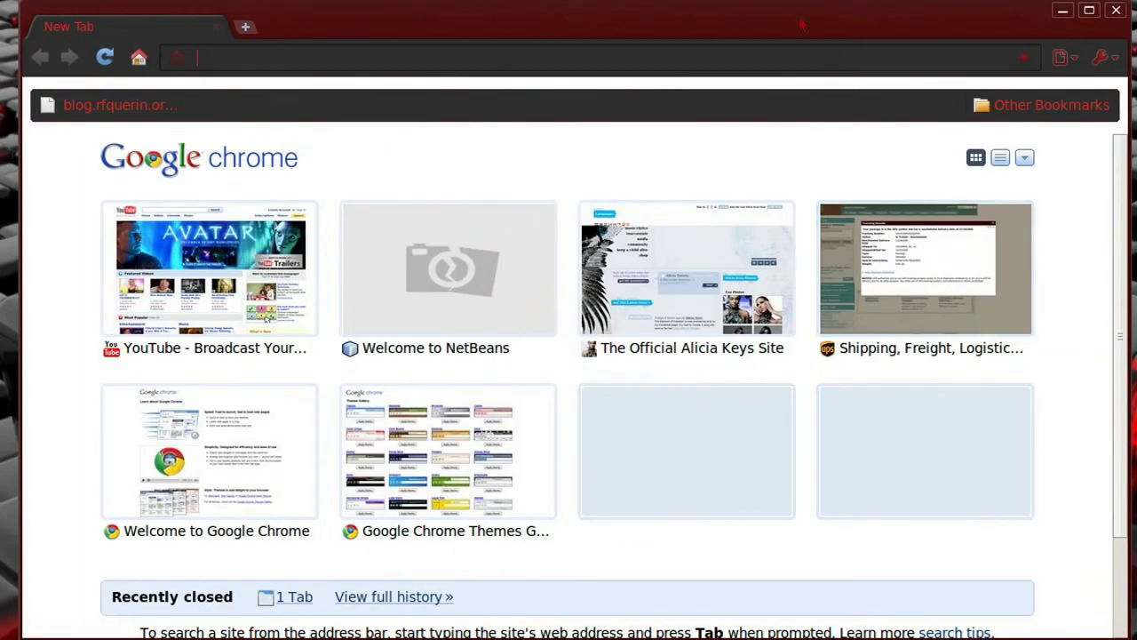
{"action": "left_click_drag", "start_coordinate": [784, 15], "coordinate": [772, 12]}
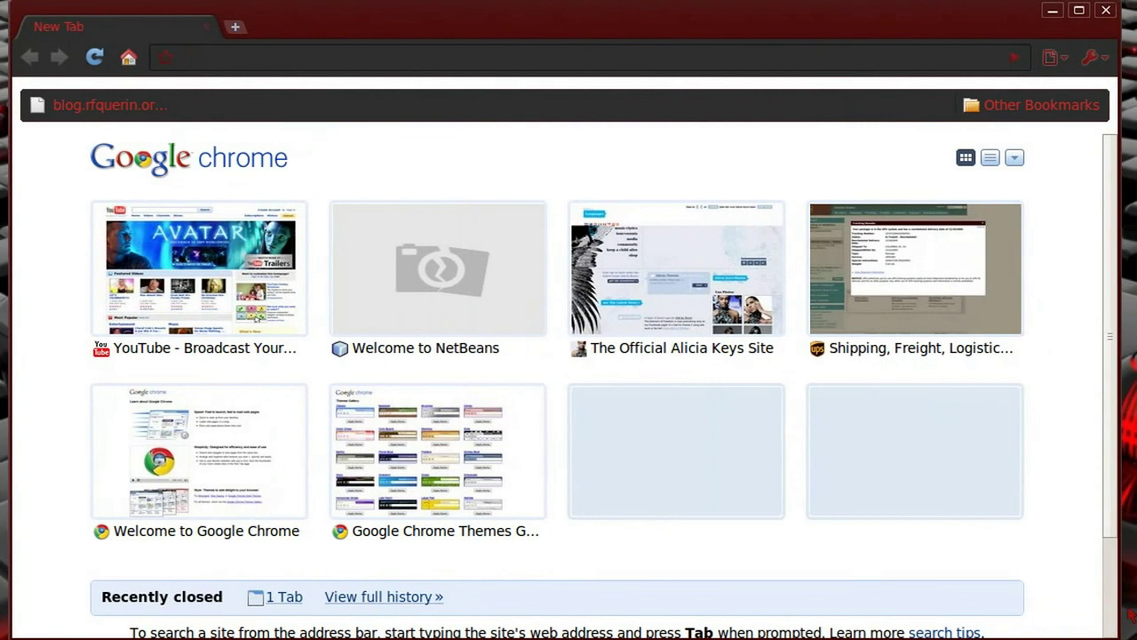
{"action": "left_click_drag", "start_coordinate": [1111, 630], "coordinate": [1123, 619]}
{"action": "left_click_drag", "start_coordinate": [623, 30], "coordinate": [625, 27]}
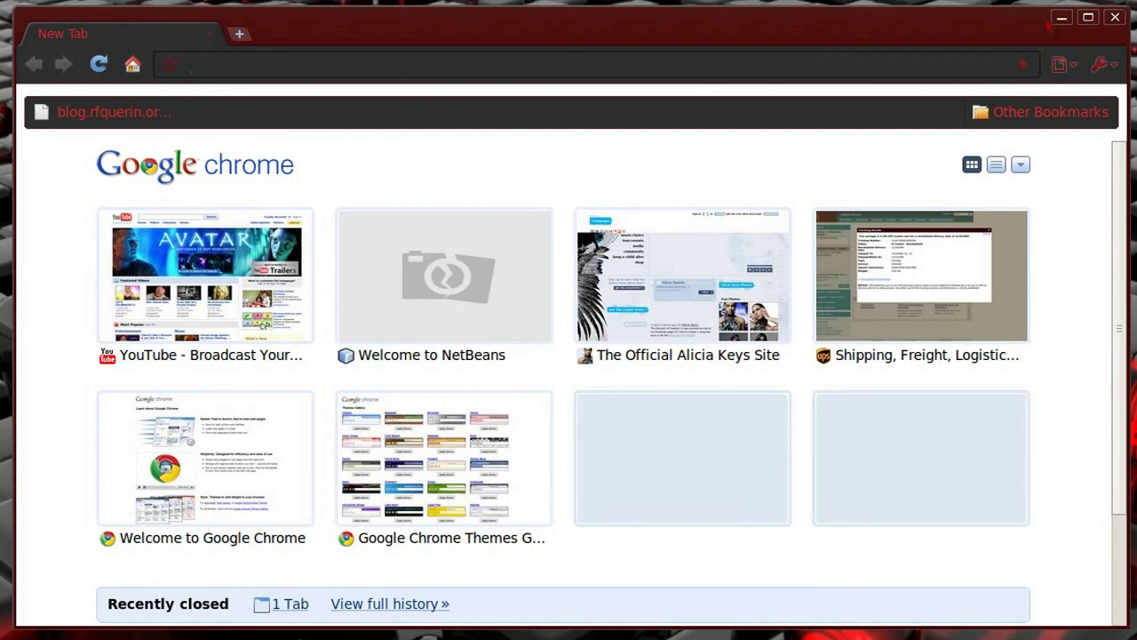
Try the Classic theme in Chrome's appearance options, minimizing the dialog to view it, and switch back to the GTK+ theme
{"action": "left_click", "coordinate": [1104, 66]}
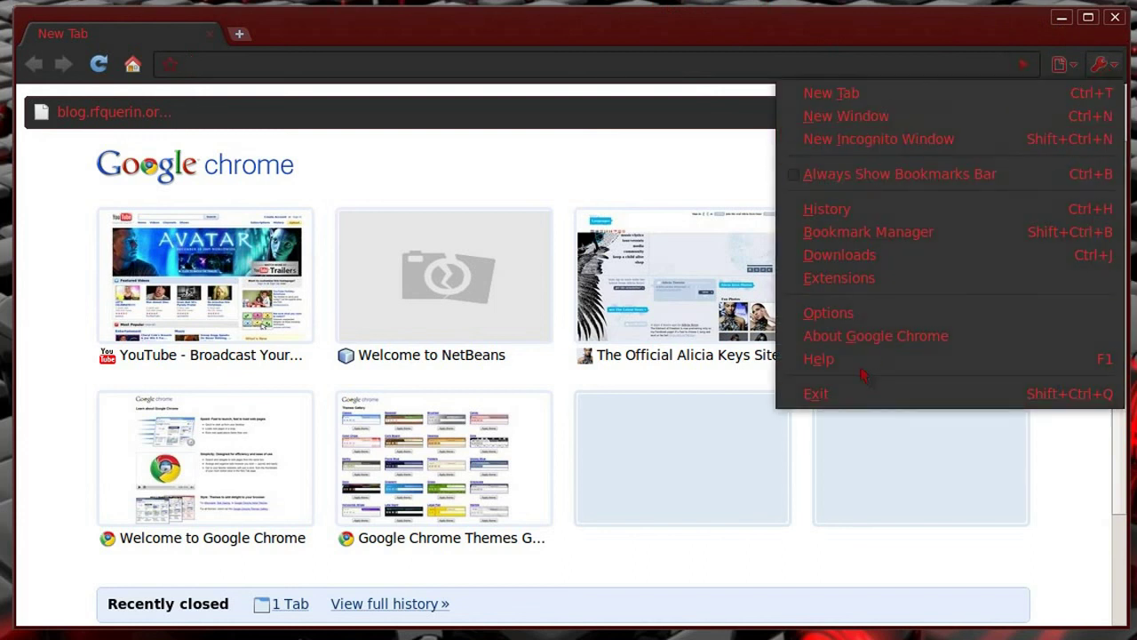
{"action": "left_click", "coordinate": [855, 316]}
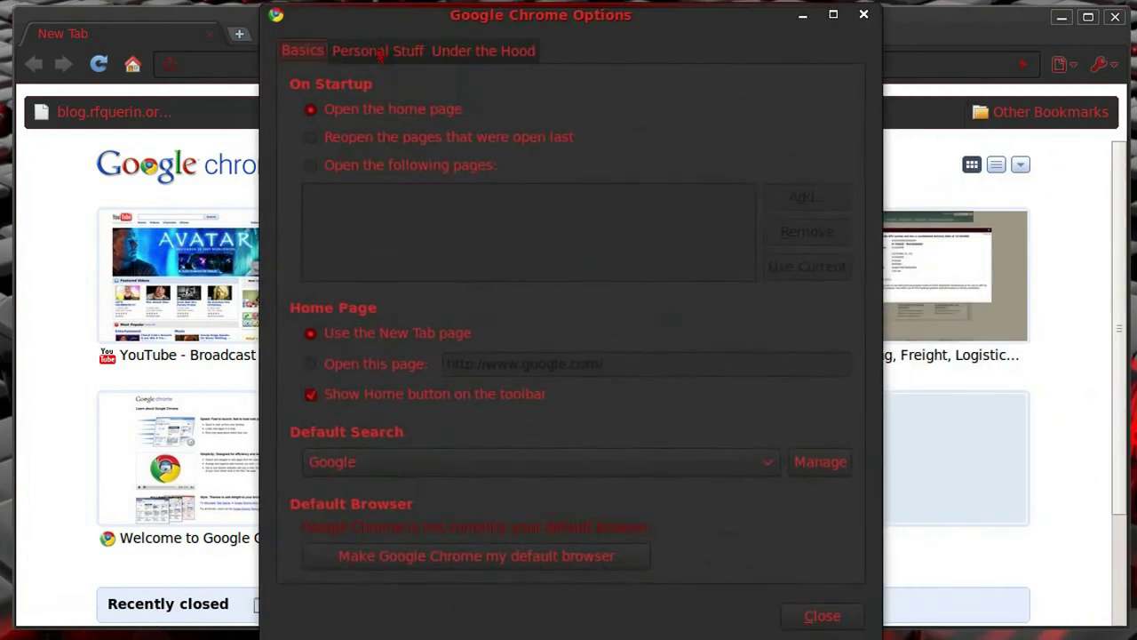
{"action": "left_click", "coordinate": [379, 51]}
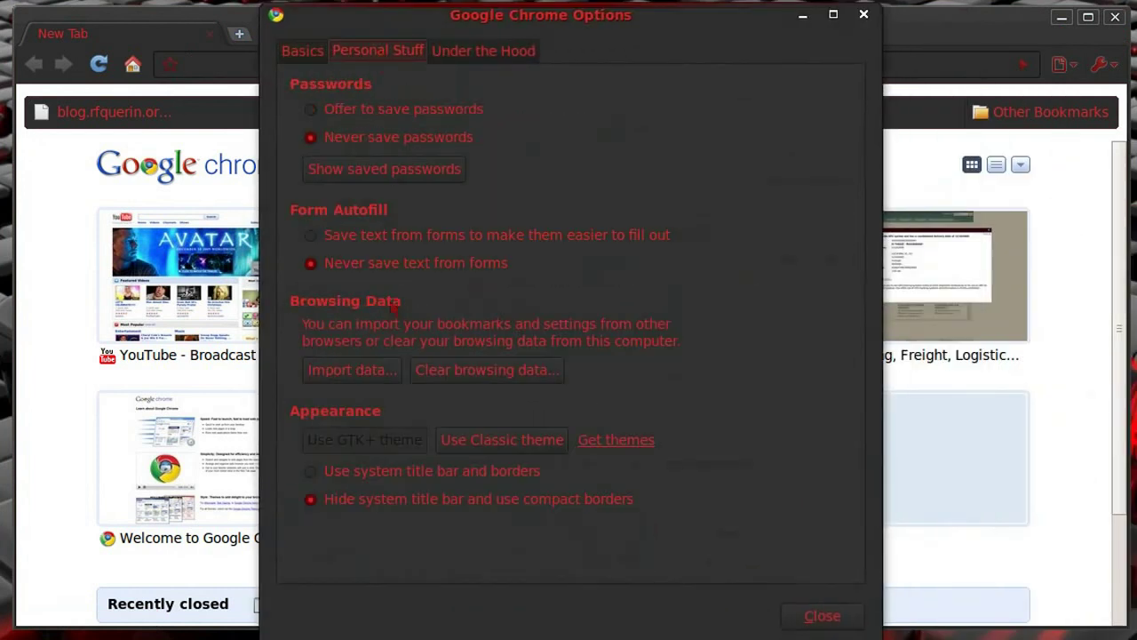
{"action": "left_click", "coordinate": [441, 444]}
{"action": "left_click", "coordinate": [802, 16]}
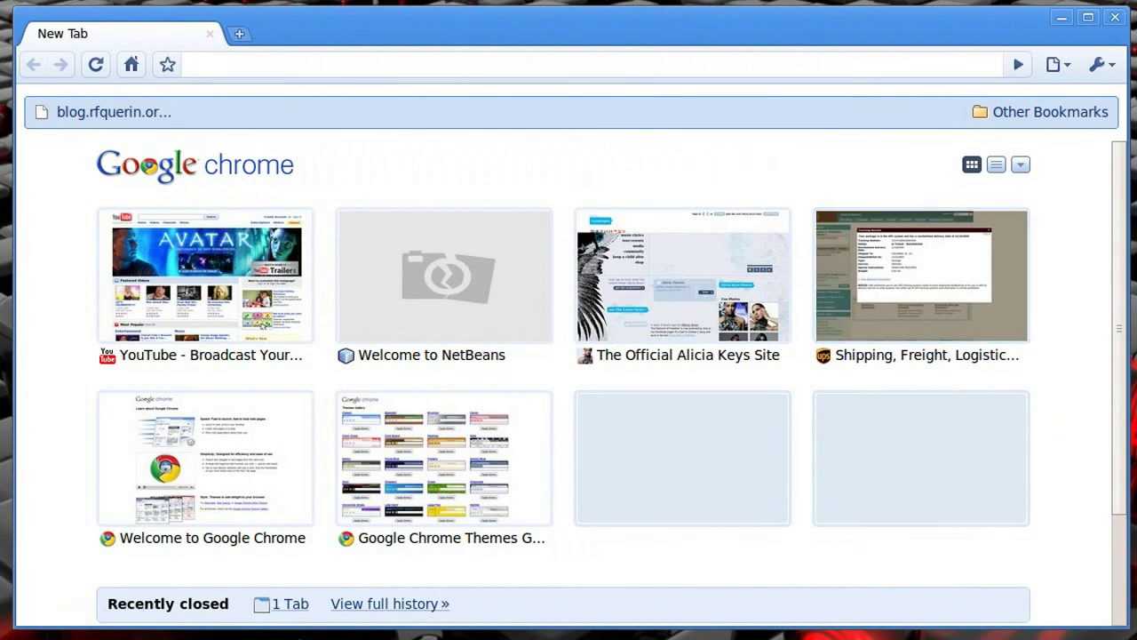
{"action": "key", "text": "alt+Tab"}
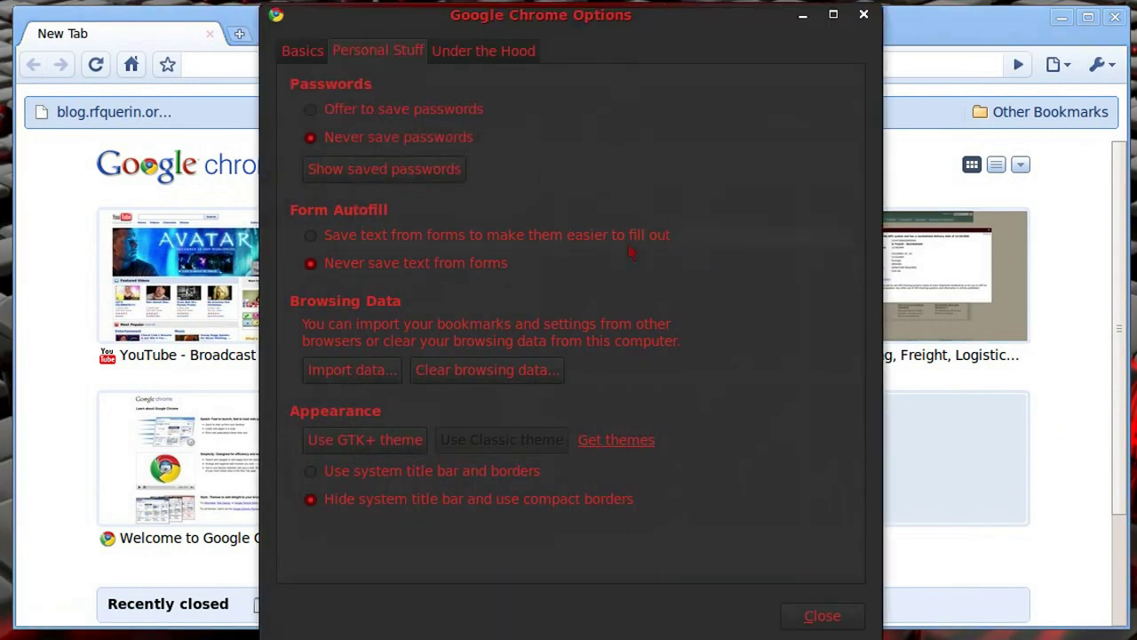
{"action": "left_click", "coordinate": [356, 442]}
Open the online Themes Gallery from the appearance options, browse the themes by artists, and close the gallery tab
{"action": "left_click", "coordinate": [616, 440]}
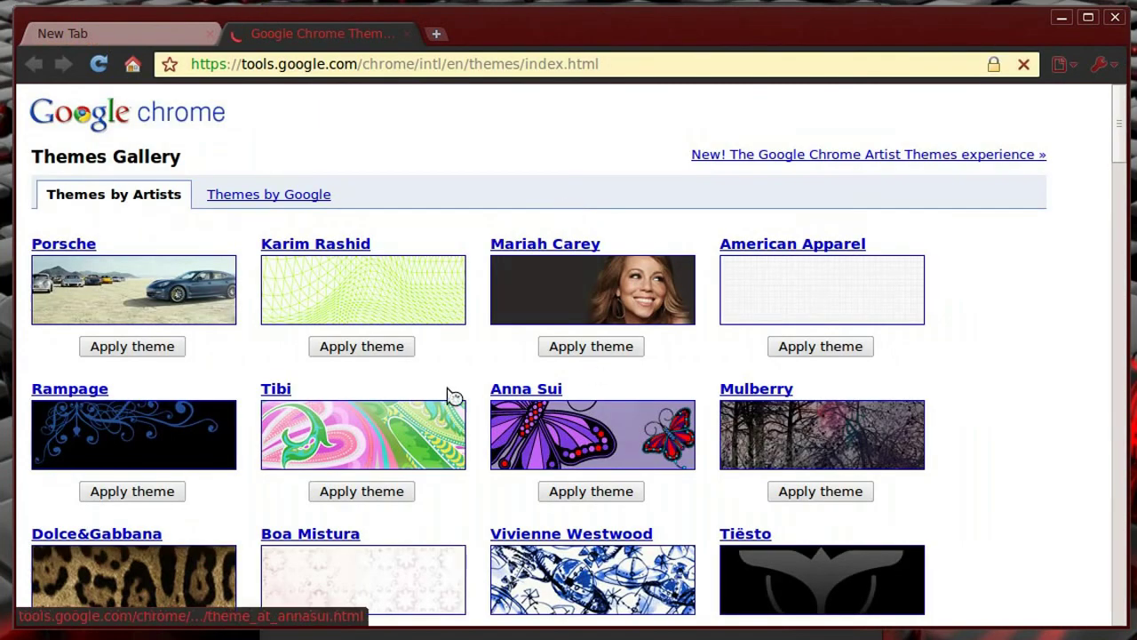
{"action": "scroll", "coordinate": [416, 259], "scroll_direction": "down", "scroll_amount": 3}
{"action": "scroll", "coordinate": [416, 260], "scroll_direction": "down", "scroll_amount": 5}
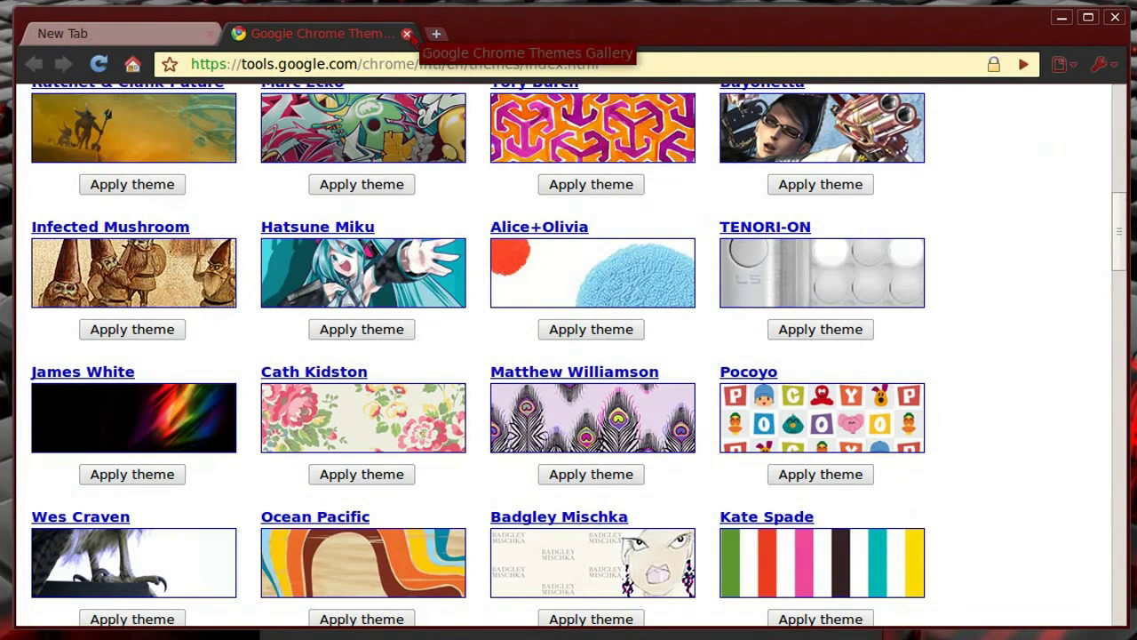
{"action": "left_click", "coordinate": [407, 34]}
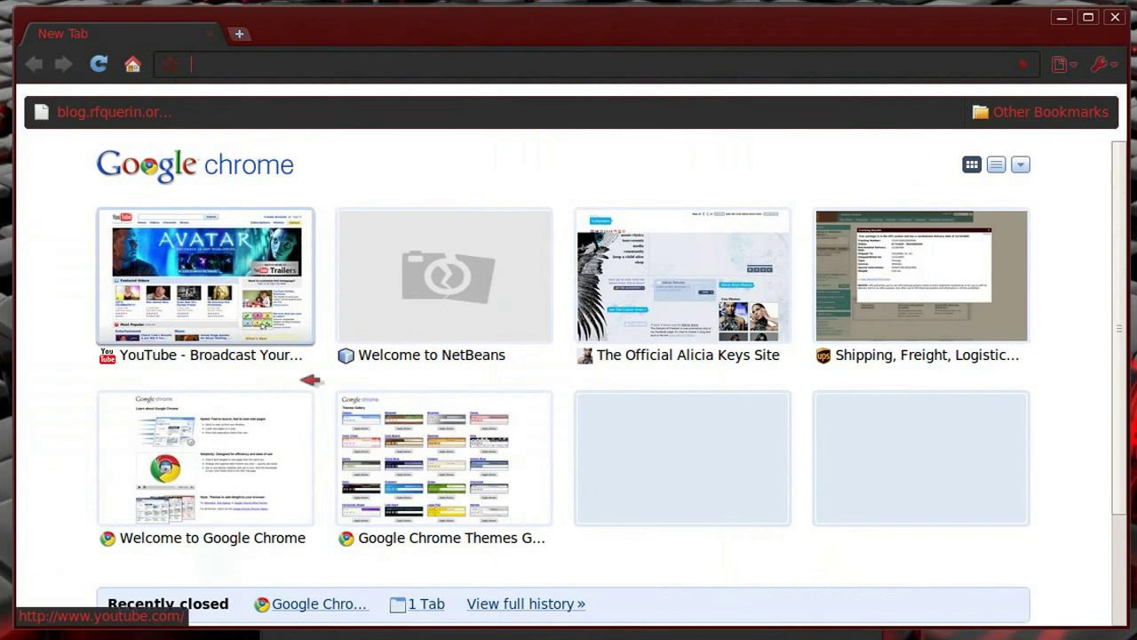